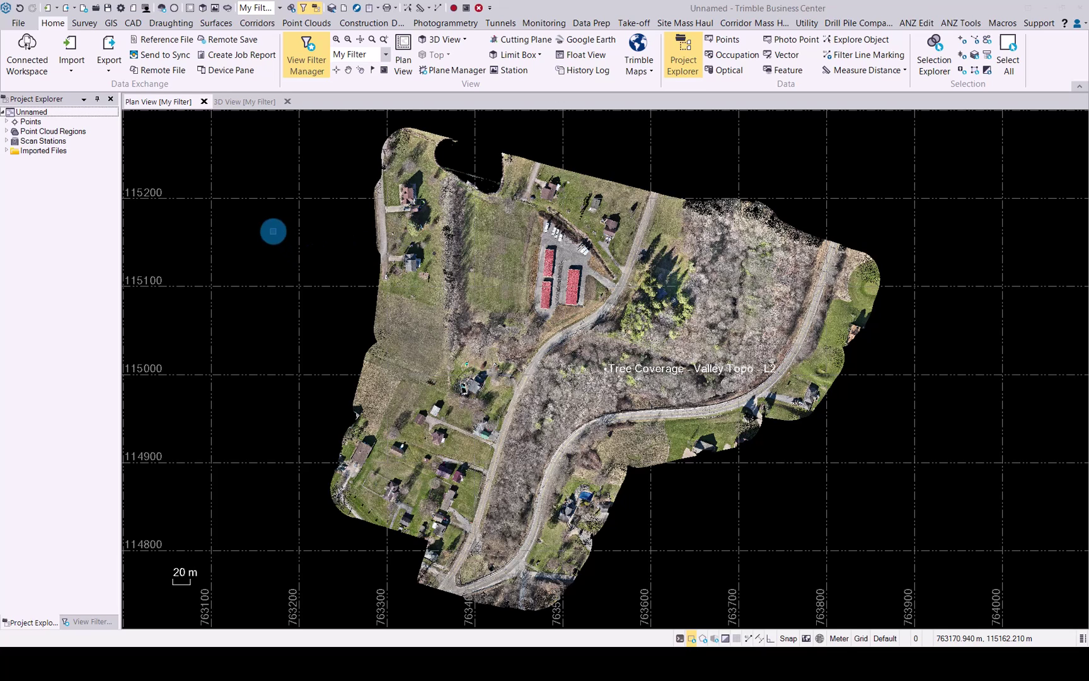
Show the valley point cloud as a tilted, zoomed 3D perspective with point cloud tools available.
click(246, 102)
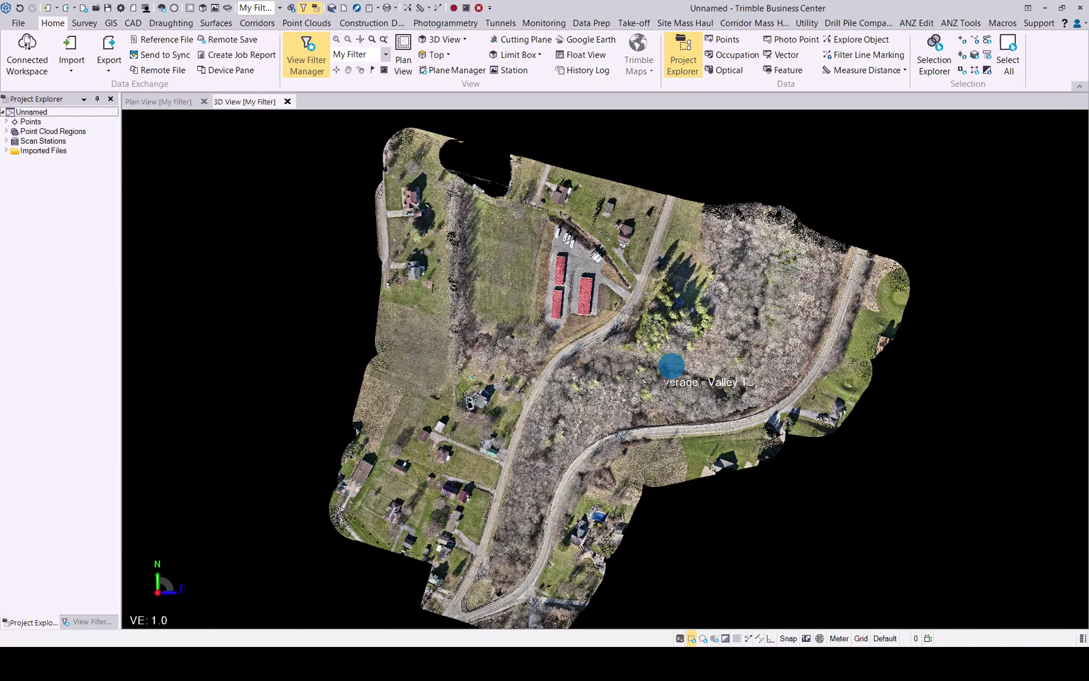
middle_drag(672, 366, 573, 351)
scroll(572, 352, up, 5)
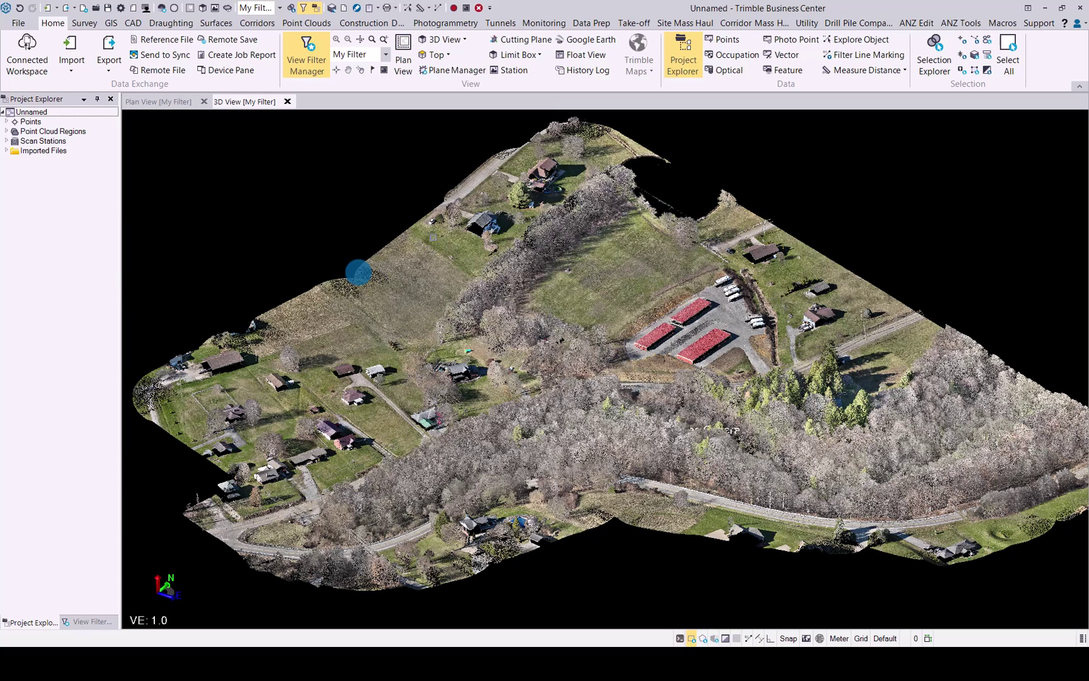
click(307, 23)
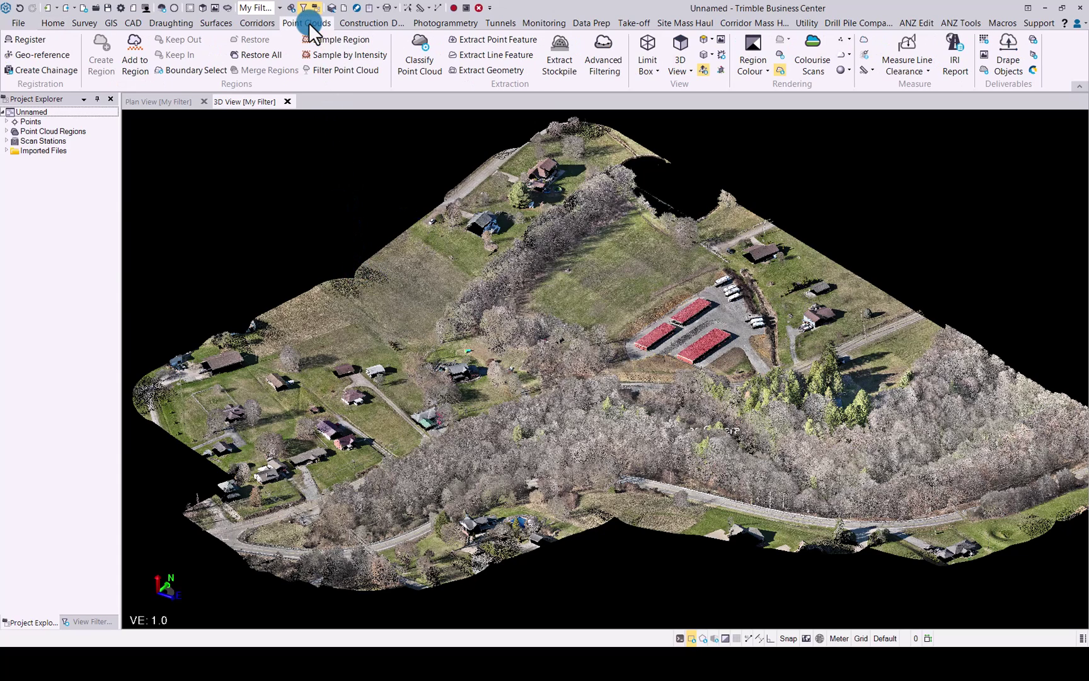
Open Classify Point Cloud and choose Outdoor (Aerial) as the classification type.
click(420, 51)
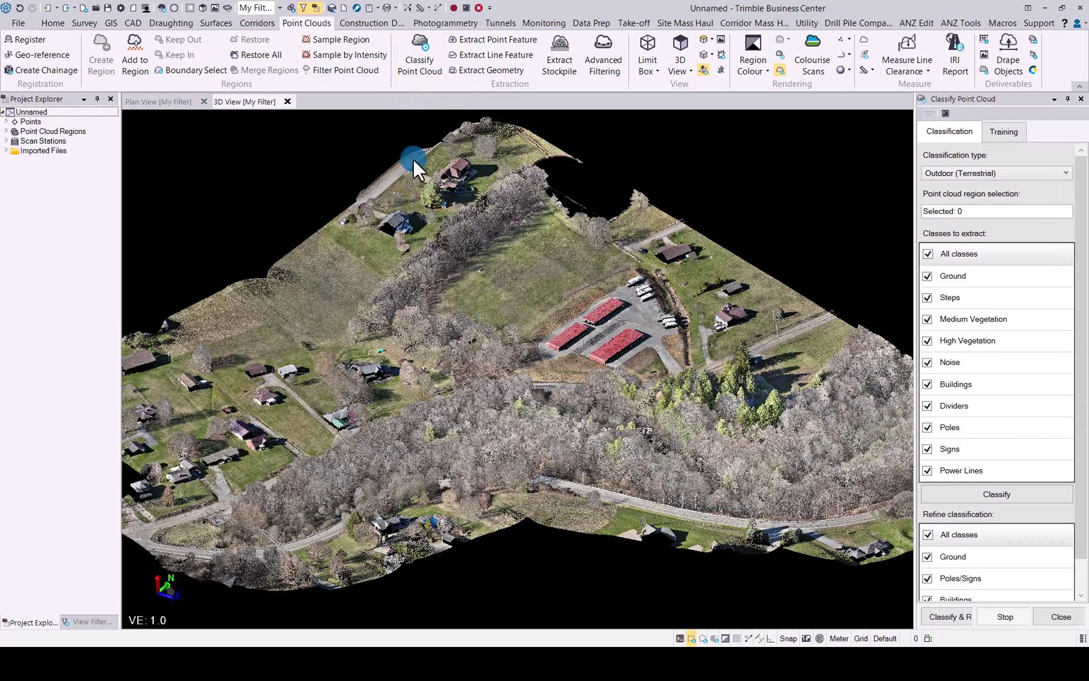
click(1064, 174)
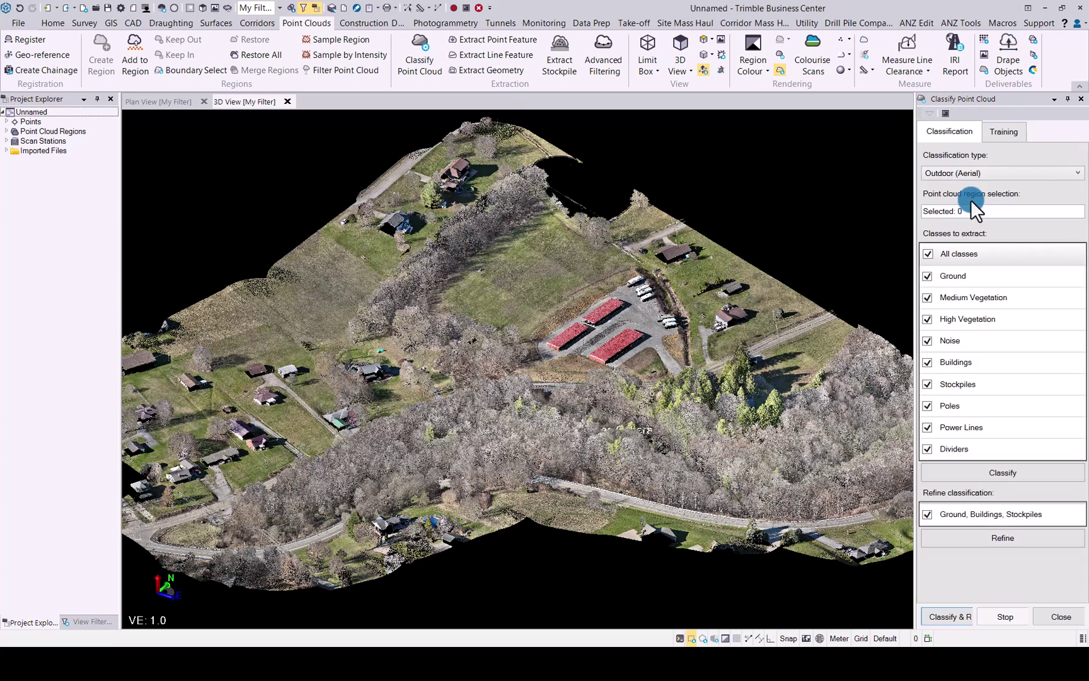
Pick the valley point cloud as the region to classify, keeping all classes and refinement ticked.
click(967, 210)
click(522, 280)
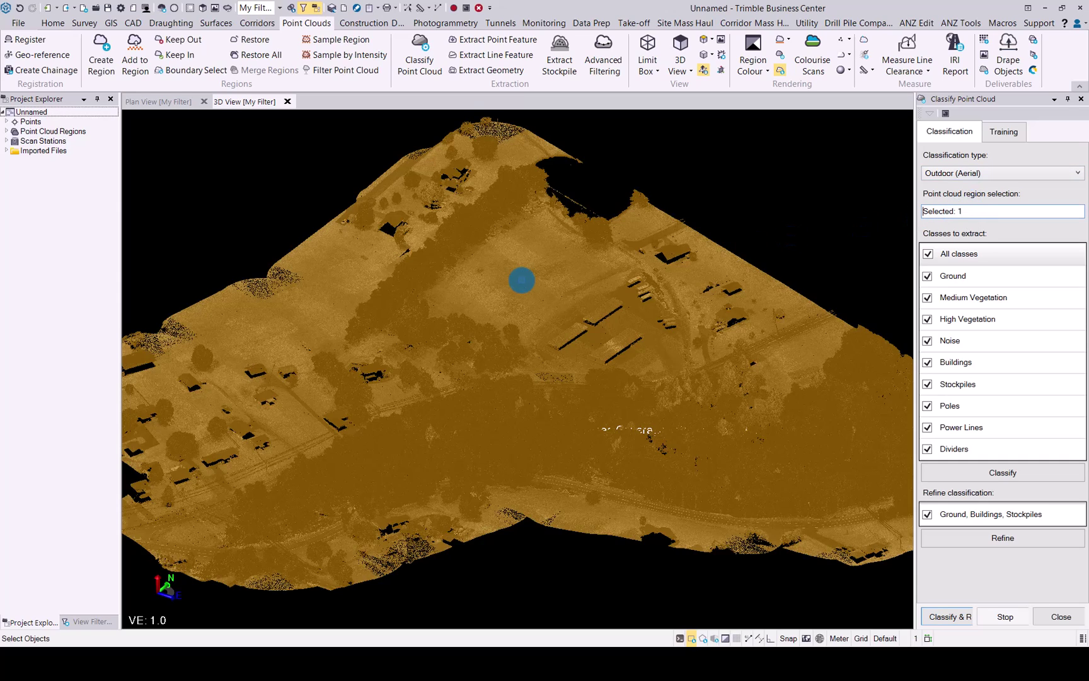
scroll(522, 280, down, 3)
click(997, 275)
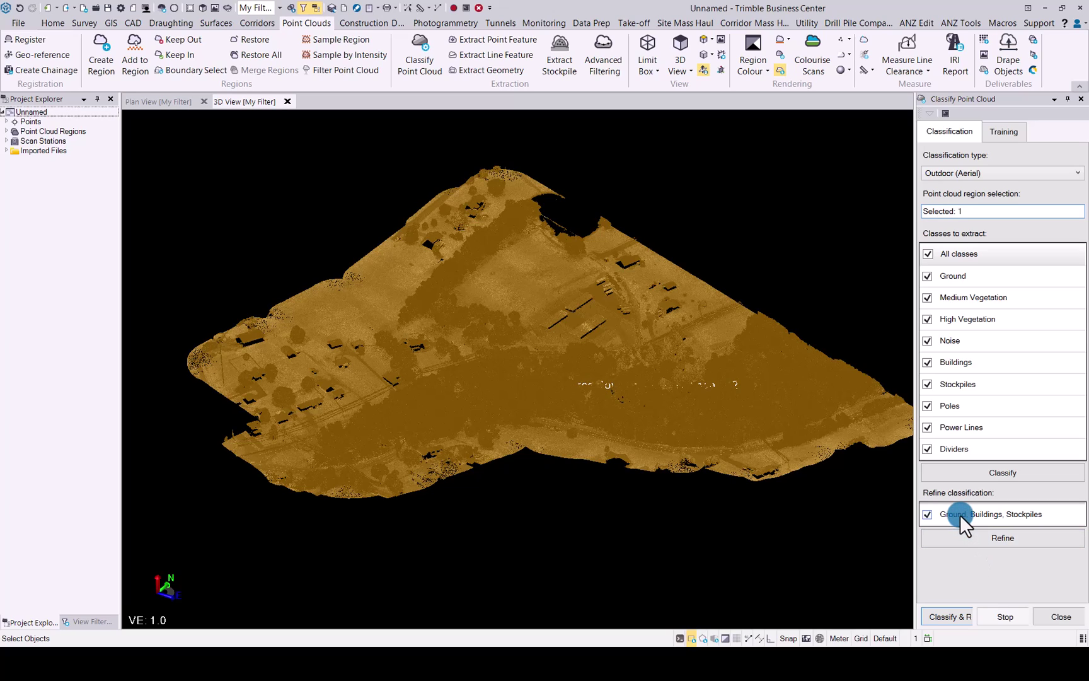
mouse_move(960, 513)
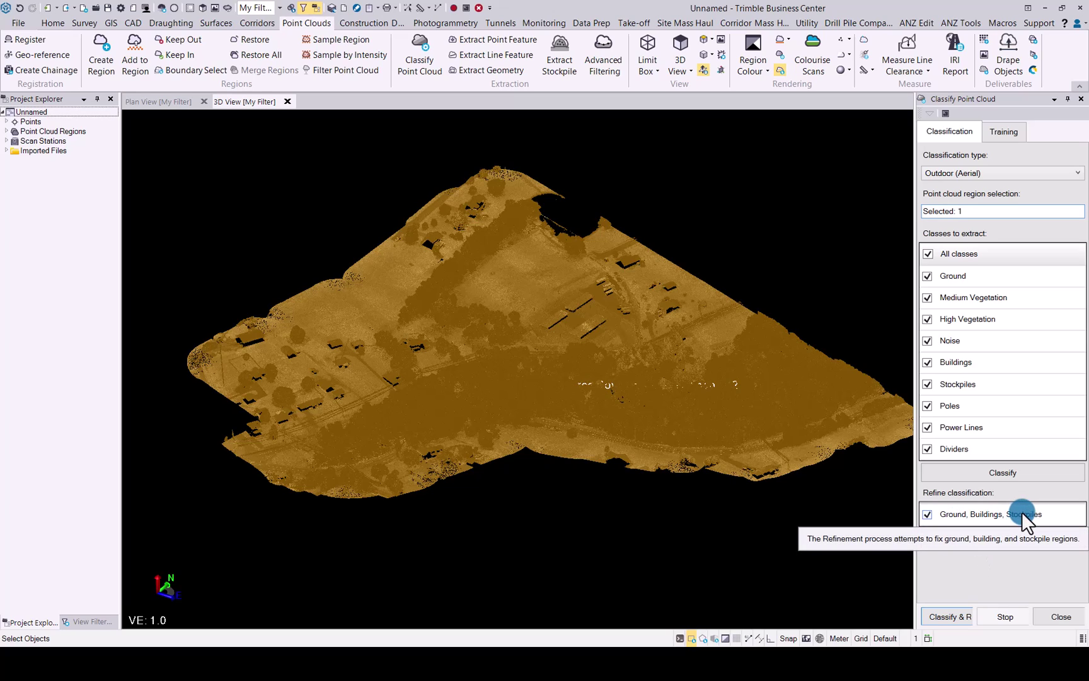
Run Classify & Refine until the cloud is coloured into ground, vegetation, buildings and power lines.
click(949, 616)
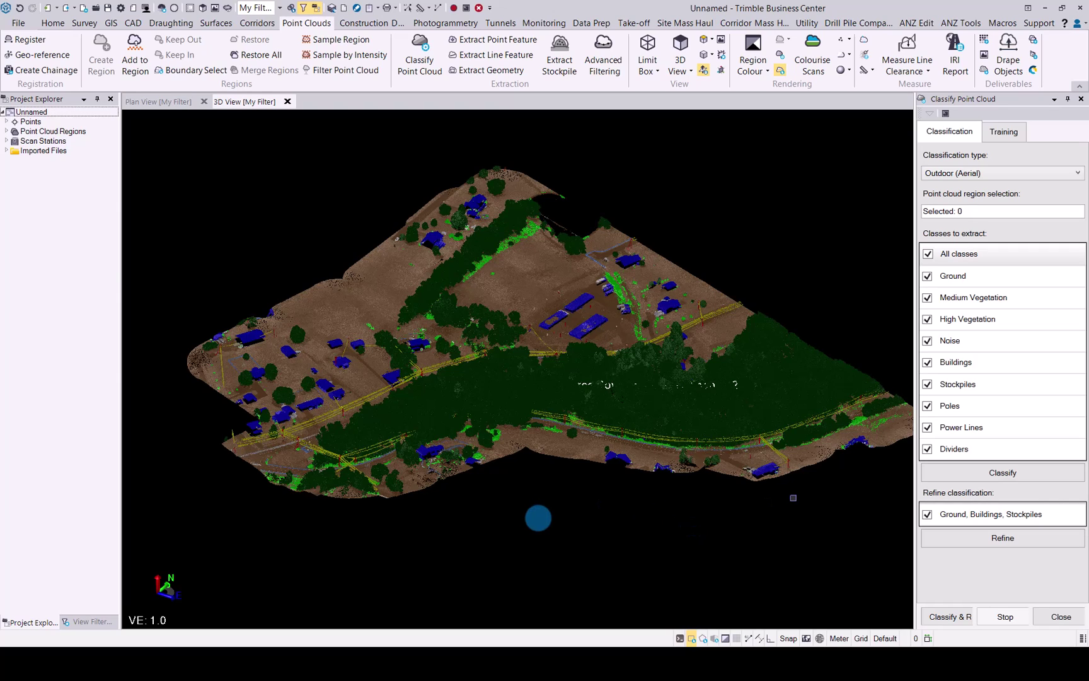
Close the classification pane and zoom in on the classified cloud from nearly overhead.
click(1060, 618)
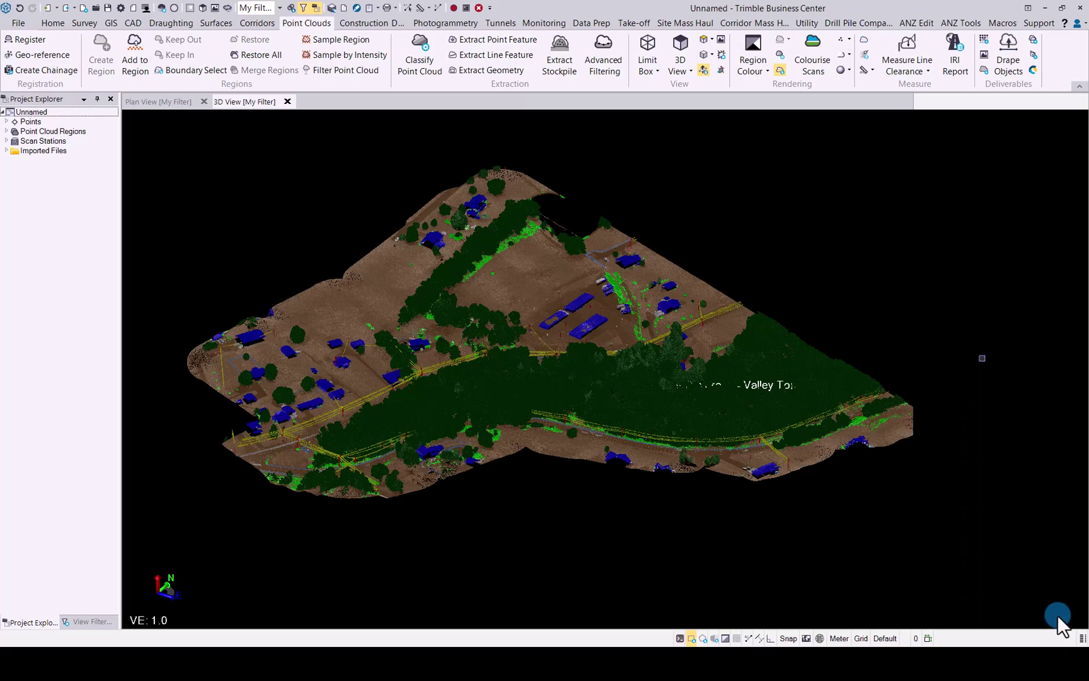
scroll(638, 354, up, 2)
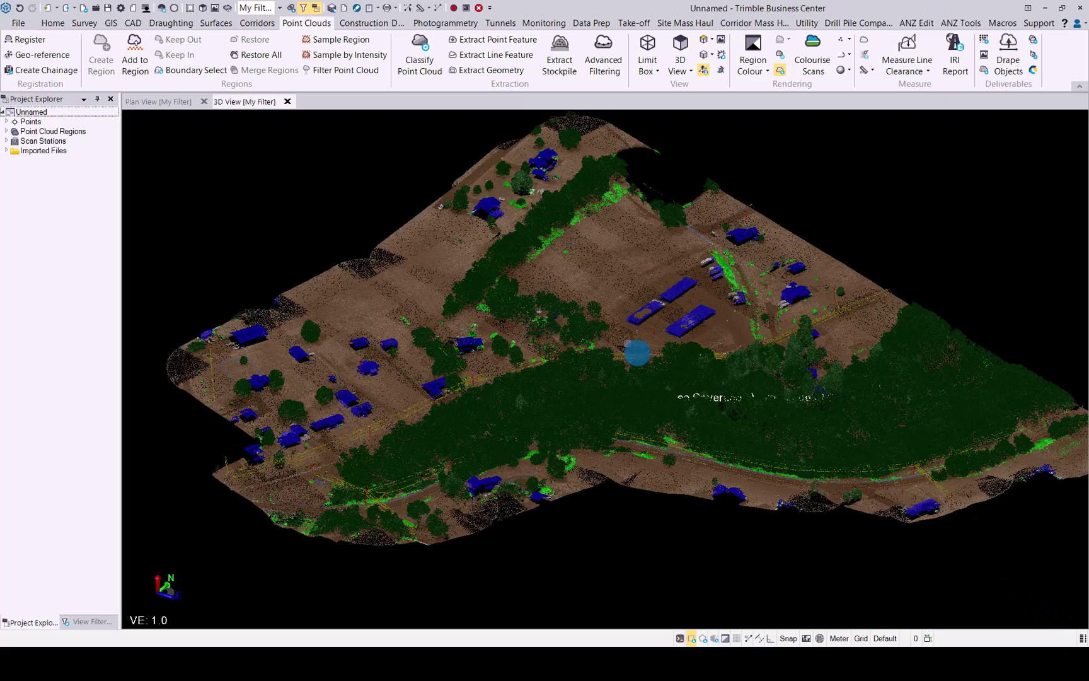
scroll(638, 354, up, 3)
middle_drag(638, 355, 638, 355)
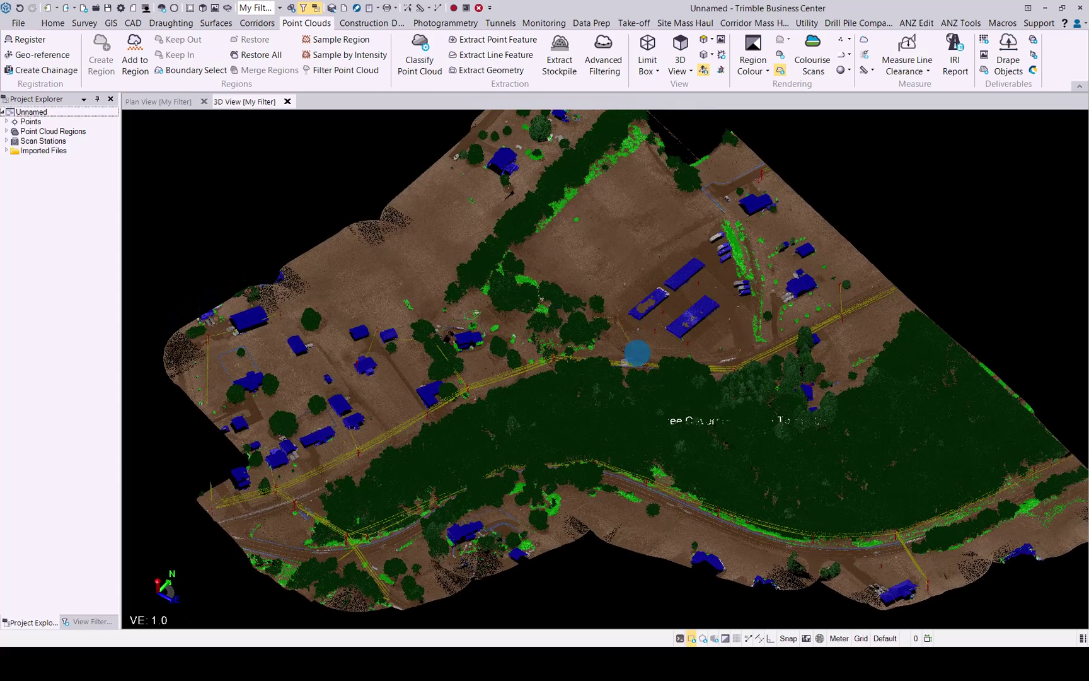
Hide all point cloud regions in the View Filter, then view Dividers and Ground_refined individually.
click(98, 620)
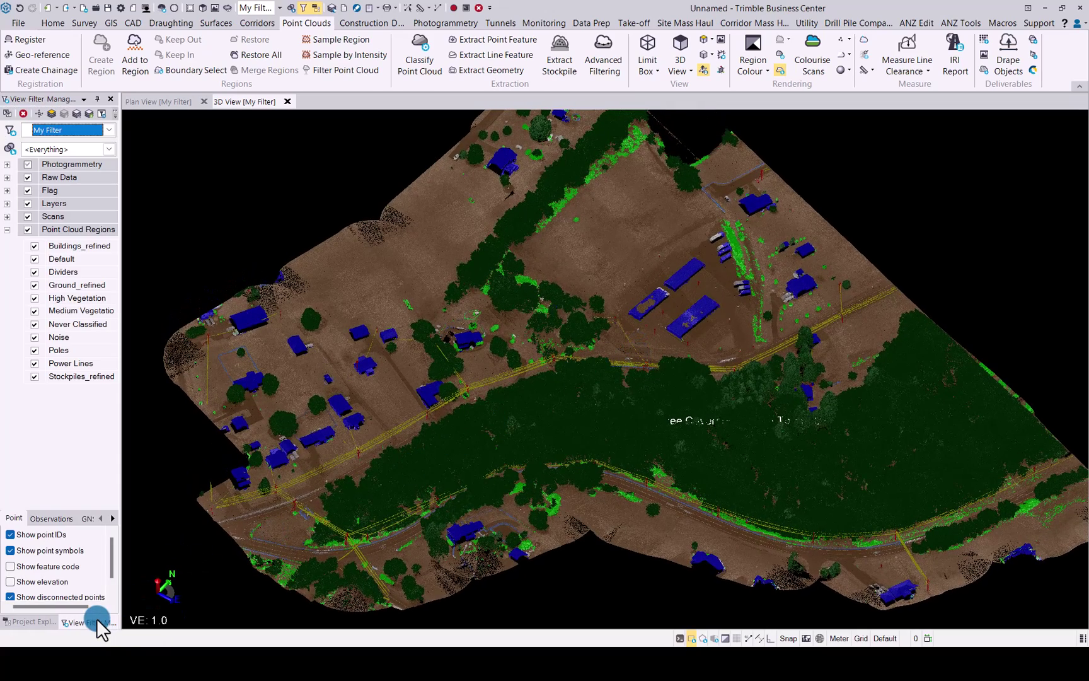
click(28, 229)
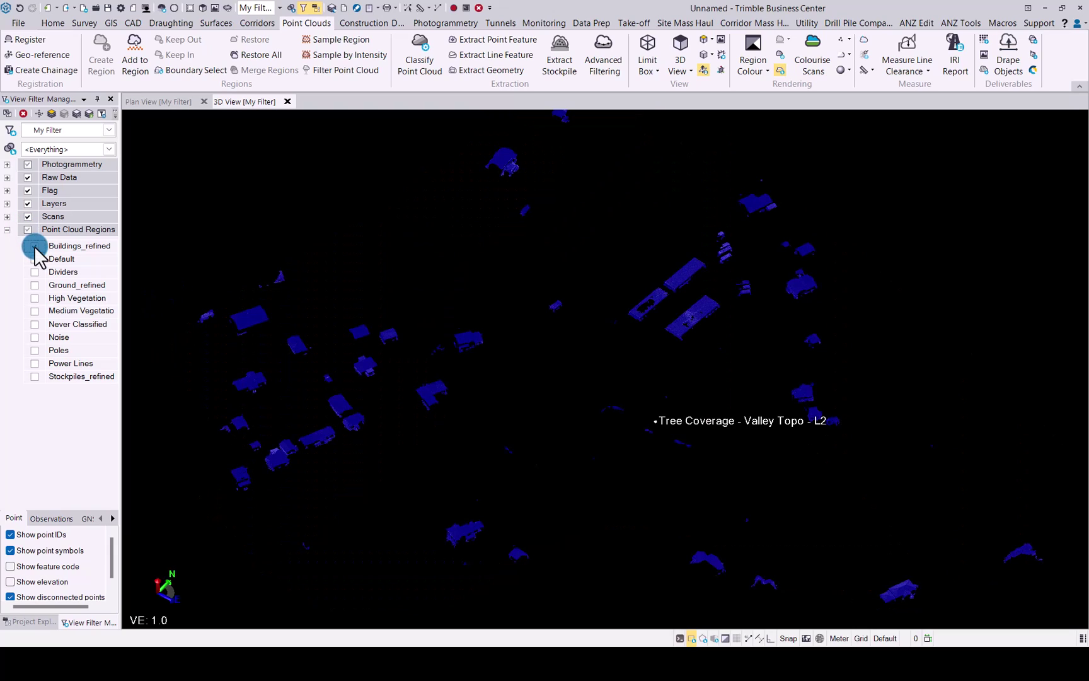
click(35, 246)
click(35, 272)
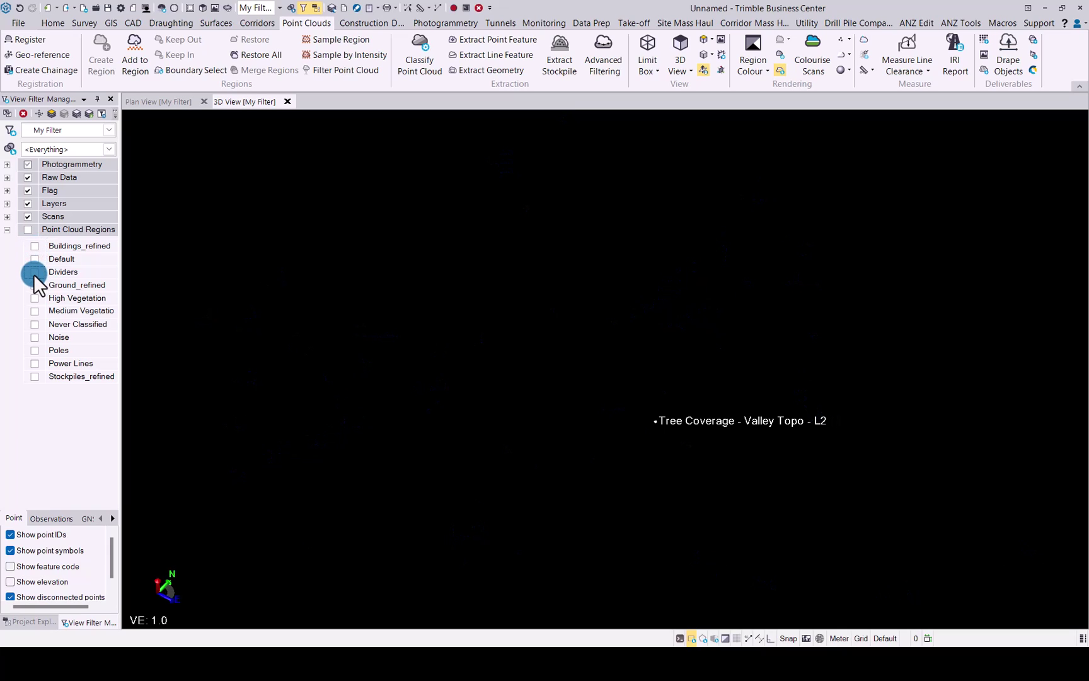
click(34, 272)
click(35, 285)
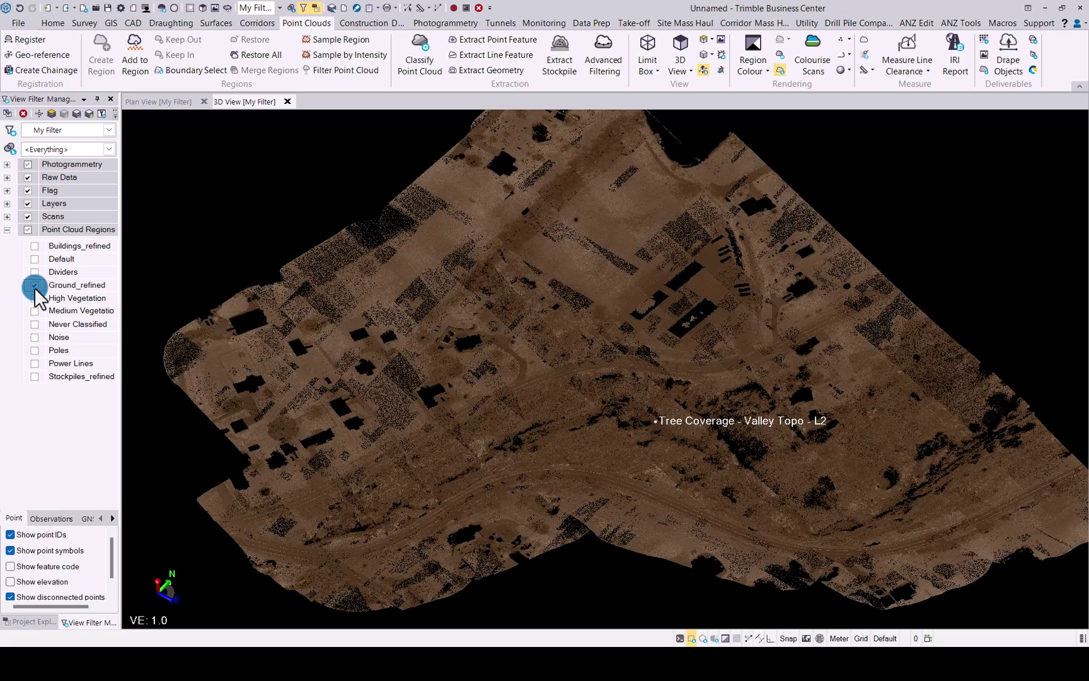
click(35, 285)
Display High Vegetation, Medium Vegetation and Noise points one at a time.
click(34, 299)
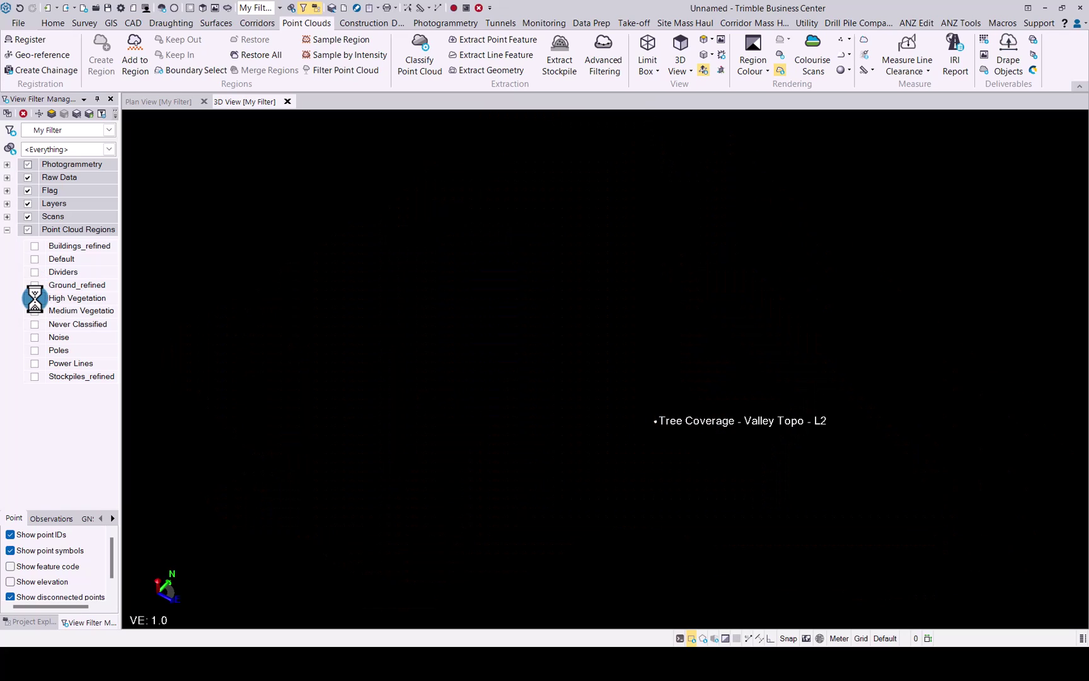
click(35, 300)
click(34, 311)
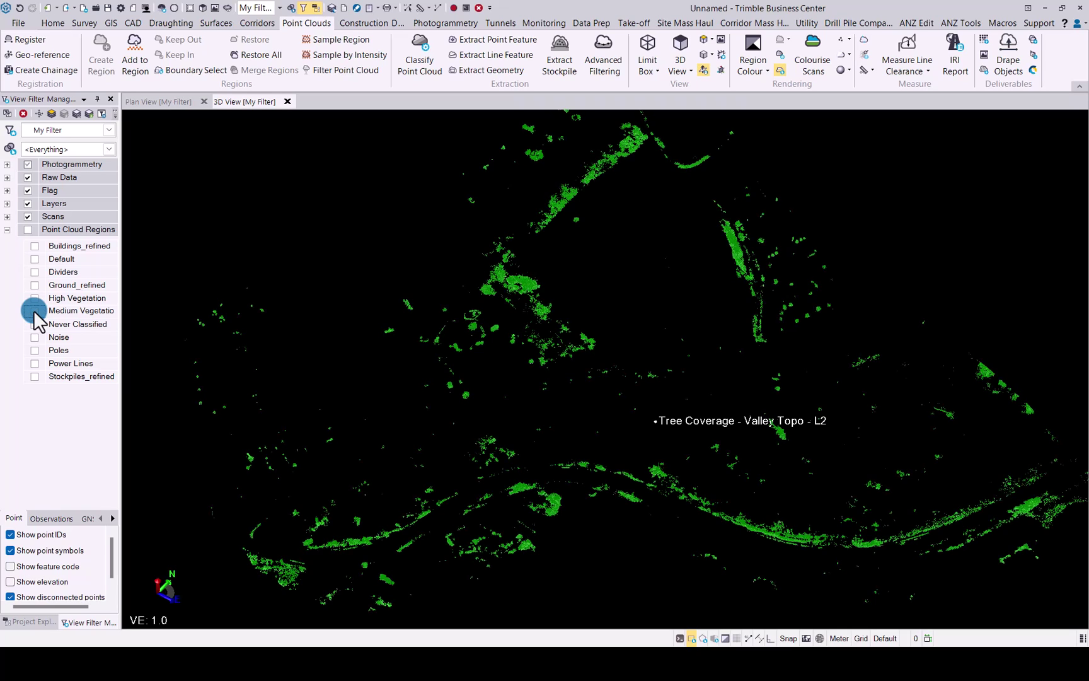
click(35, 310)
click(35, 336)
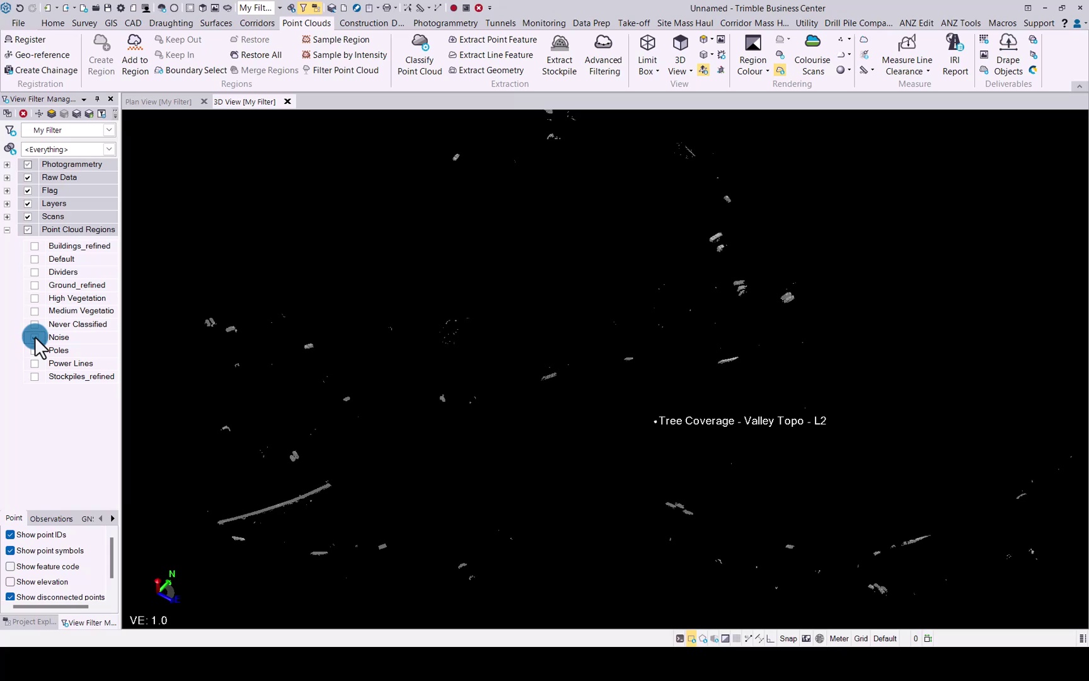
click(35, 336)
Display Poles, Power Lines and Stockpiles_refined one at a time, ending with all regions hidden.
click(34, 350)
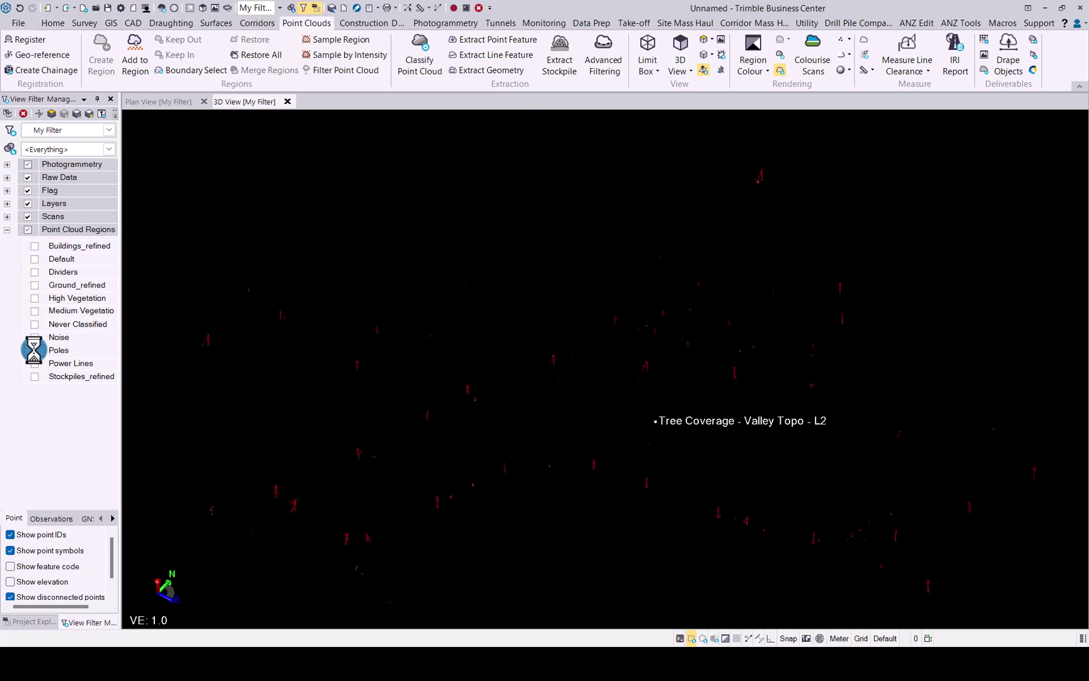
click(35, 350)
click(33, 363)
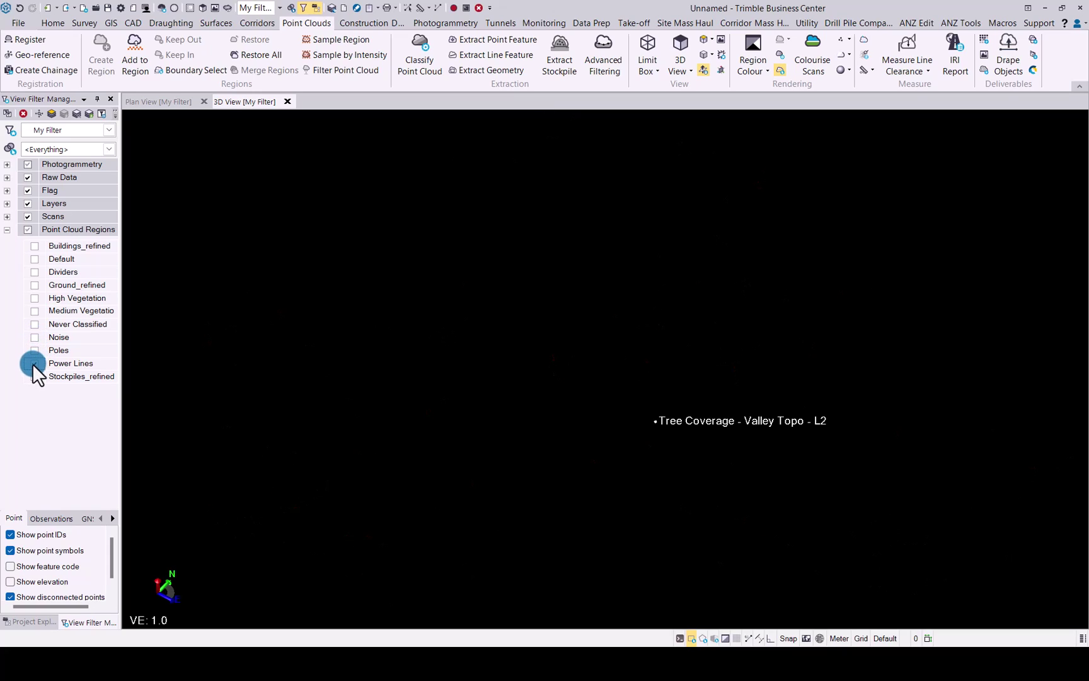
click(34, 363)
click(34, 376)
click(34, 376)
Turn all point cloud regions back on and tilt the view to an oblique angle.
click(28, 229)
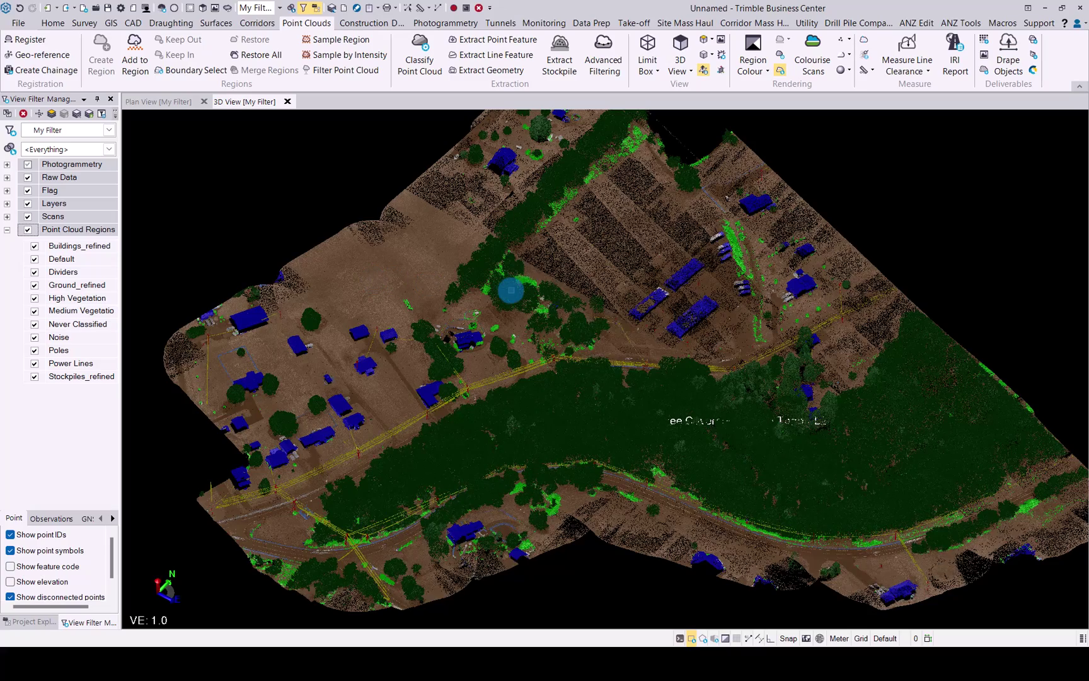
scroll(511, 287, down, 2)
drag(547, 287, 548, 287)
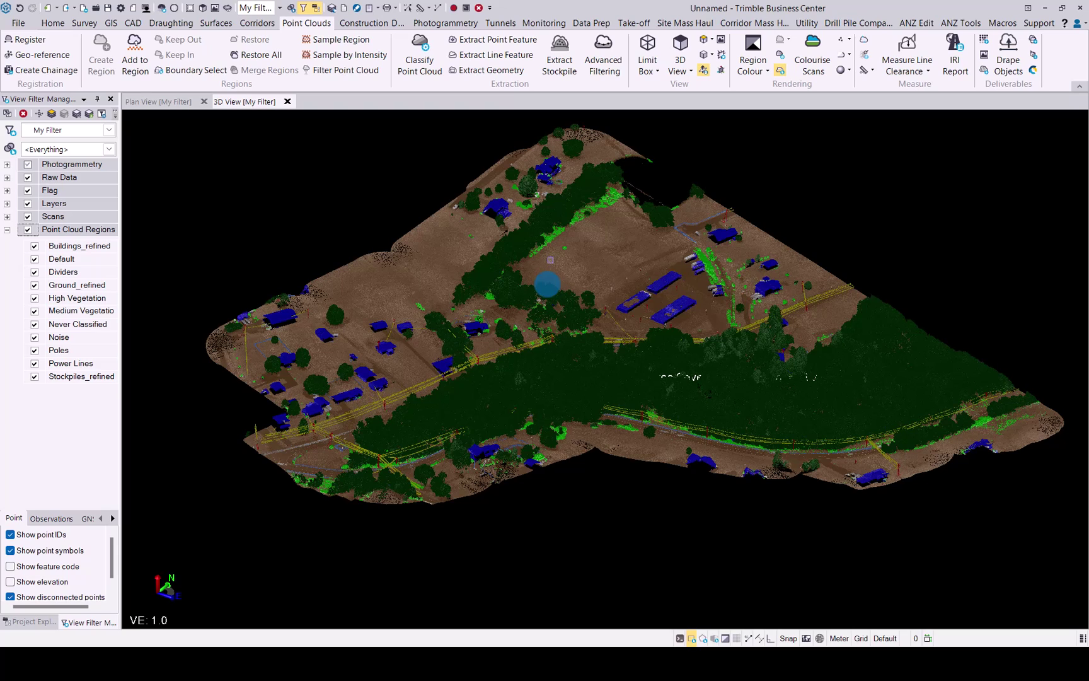